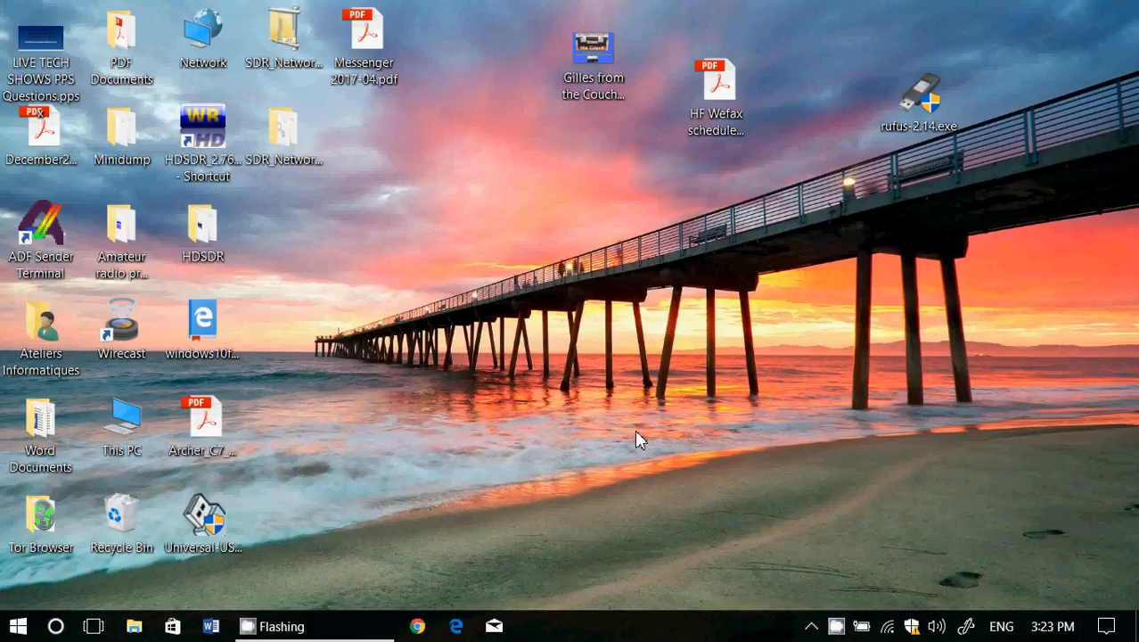
Reach the Accounts page of Windows Settings via the Action Center's All settings
{"action": "left_click", "coordinate": [1106, 626]}
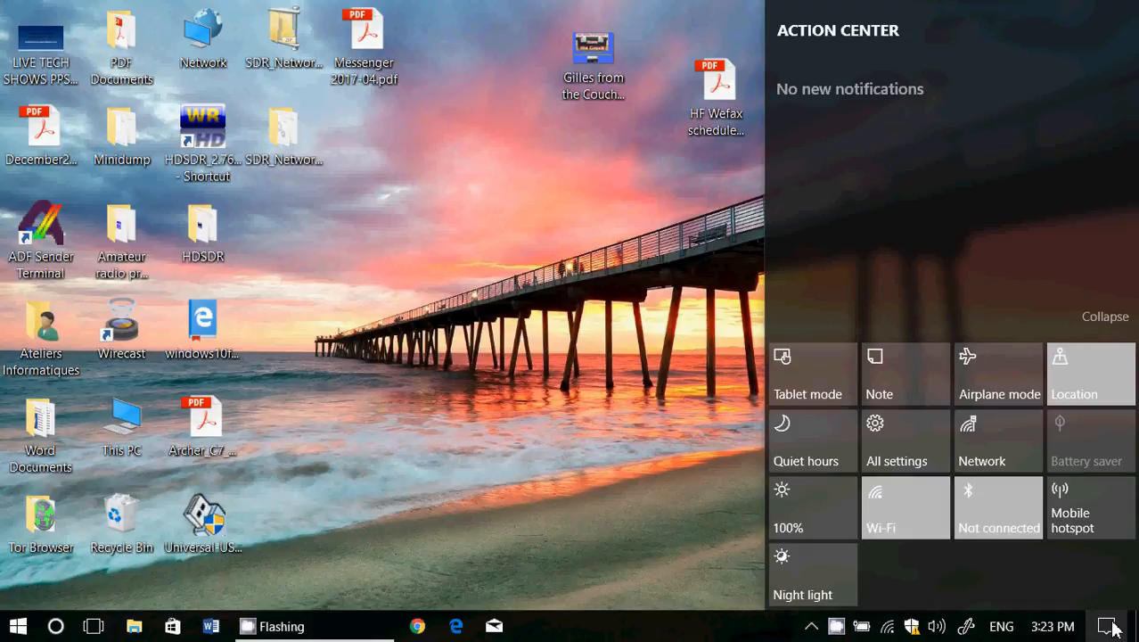
{"action": "left_click", "coordinate": [896, 441]}
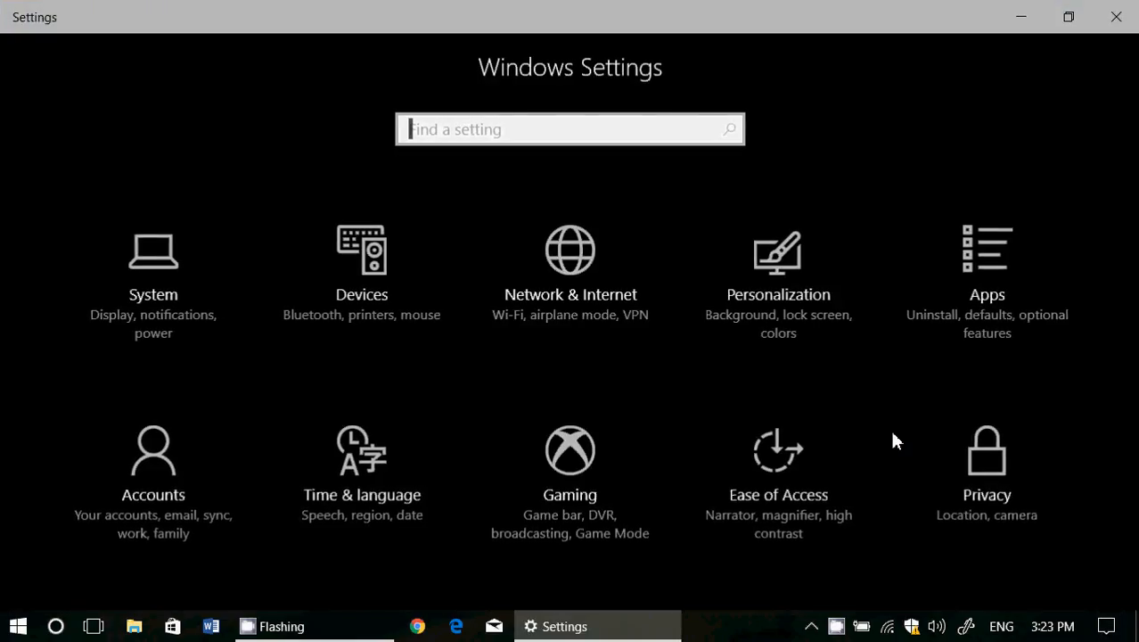
{"action": "left_click", "coordinate": [153, 485]}
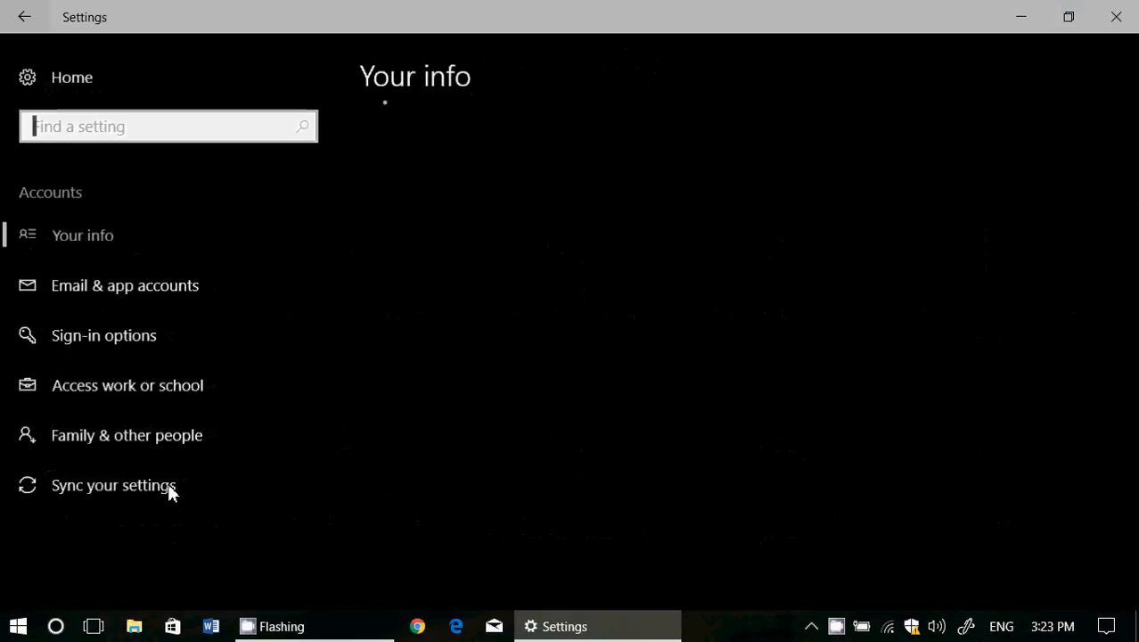
View the Sign-in options page to confirm Dynamic lock is ticked, briefly checking notifications
{"action": "left_click", "coordinate": [125, 338]}
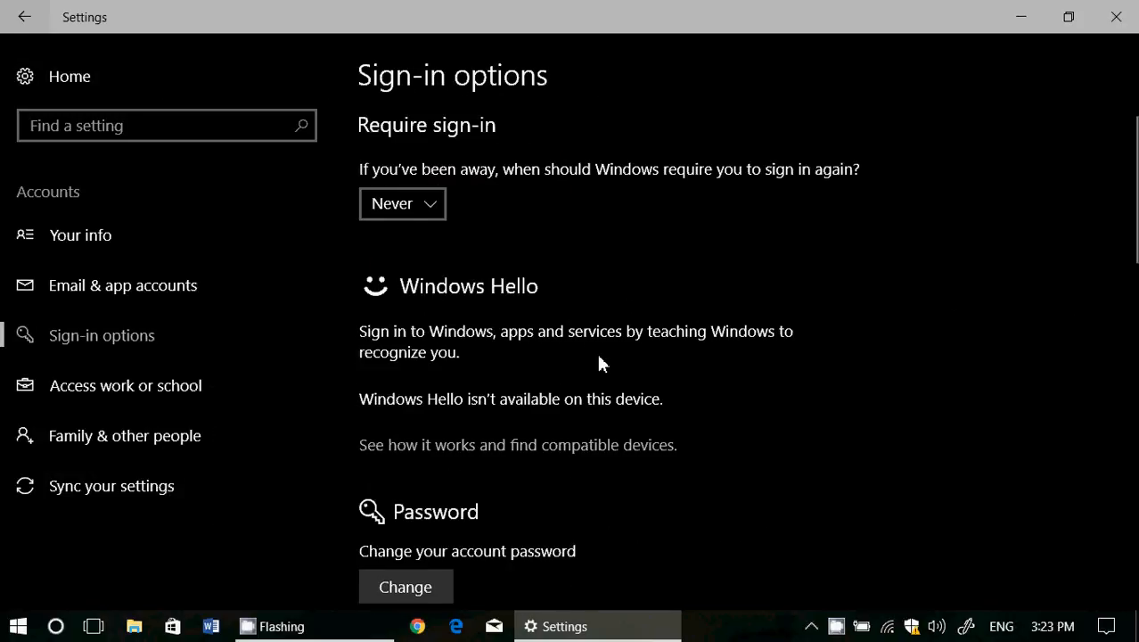
{"action": "scroll", "coordinate": [596, 350], "scroll_direction": "down", "scroll_amount": 4}
{"action": "scroll", "coordinate": [596, 350], "scroll_direction": "down", "scroll_amount": 3}
{"action": "scroll", "coordinate": [596, 350], "scroll_direction": "down", "scroll_amount": 2}
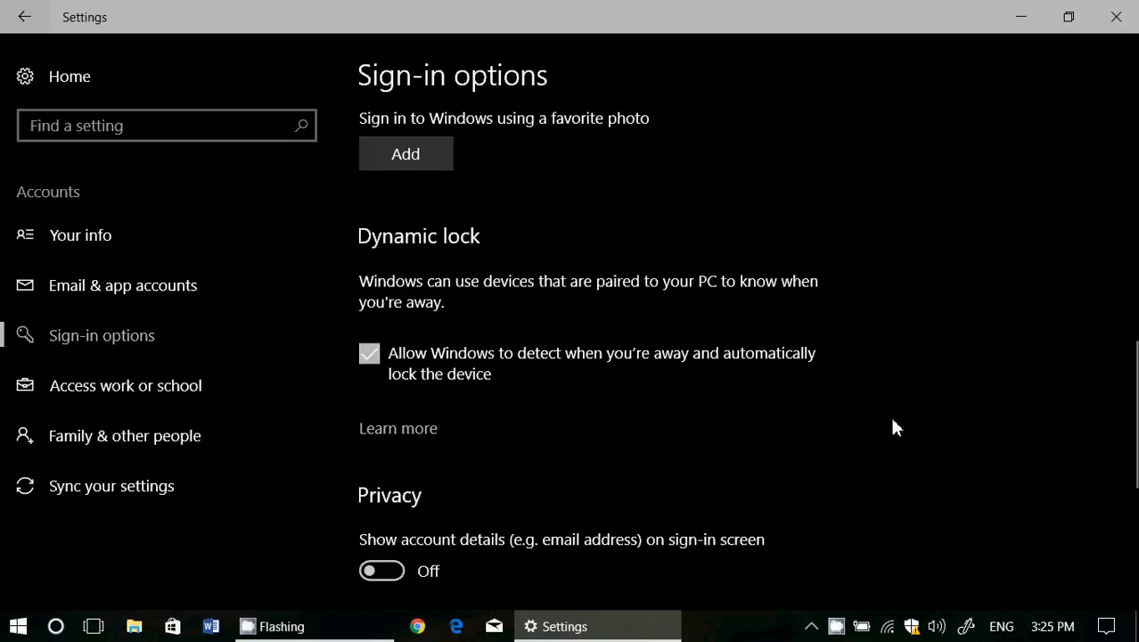
{"action": "left_click", "coordinate": [1106, 626]}
{"action": "left_click", "coordinate": [669, 189]}
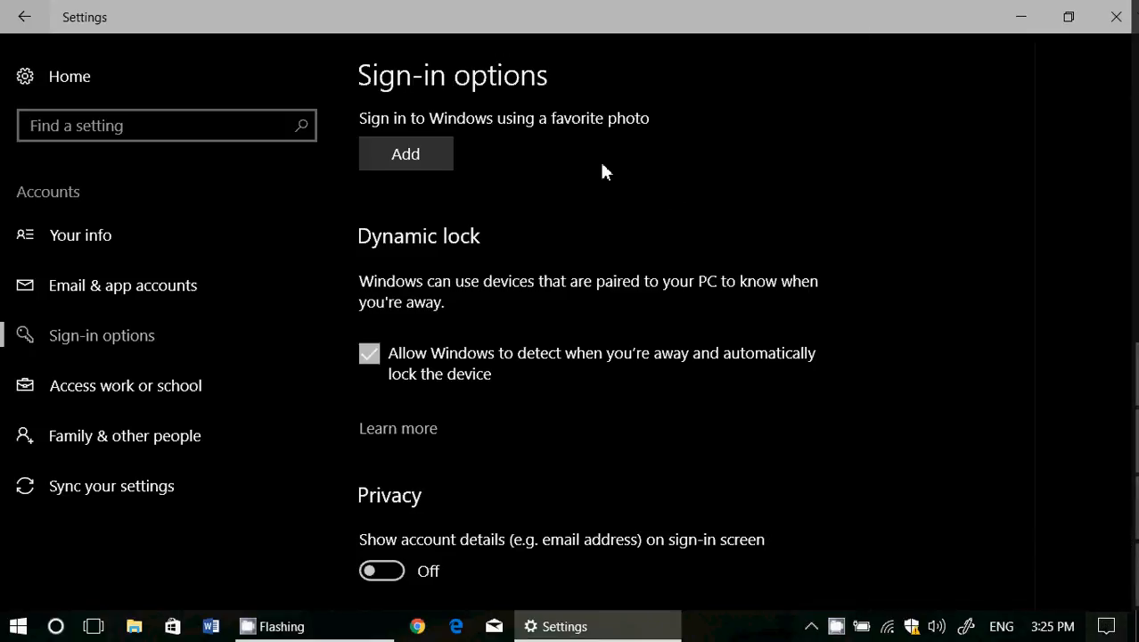
Go to Bluetooth & other devices and verify the Samsung Galaxy S7 shows as Connected
{"action": "left_click", "coordinate": [20, 18]}
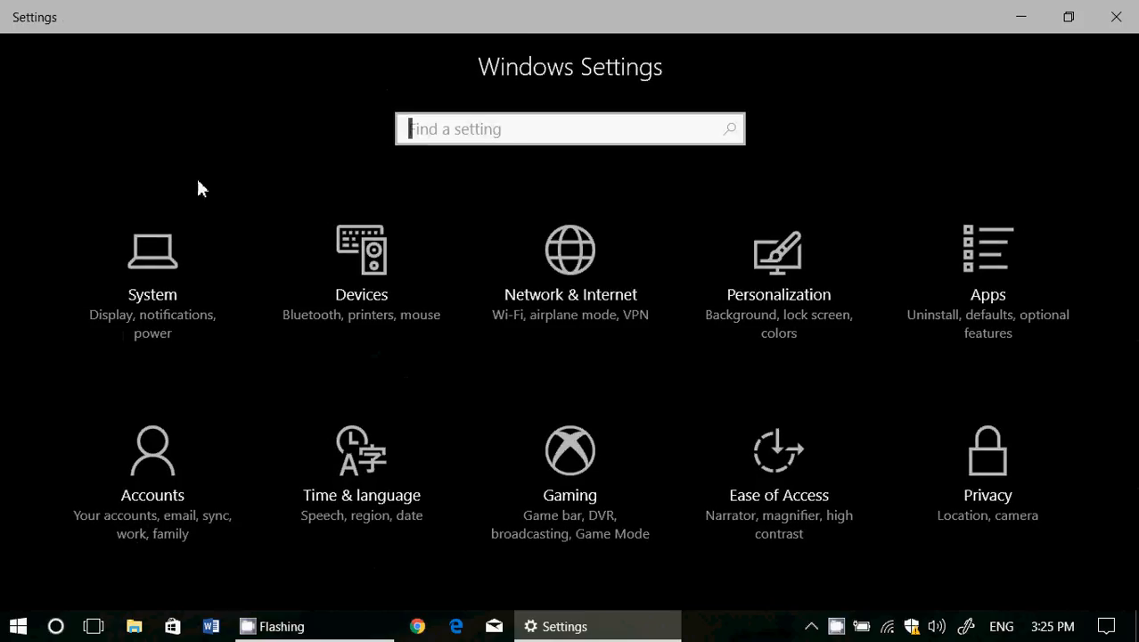
{"action": "left_click", "coordinate": [343, 275]}
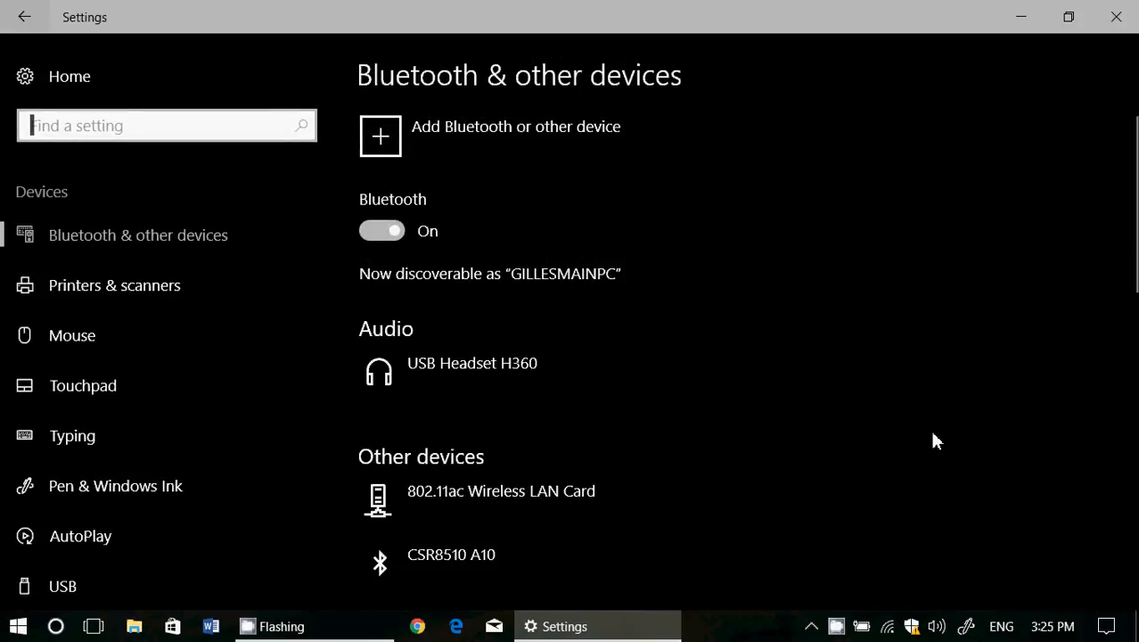
{"action": "scroll", "coordinate": [936, 440], "scroll_direction": "down", "scroll_amount": 3}
{"action": "scroll", "coordinate": [936, 440], "scroll_direction": "down", "scroll_amount": 2}
{"action": "scroll", "coordinate": [936, 440], "scroll_direction": "down", "scroll_amount": 2}
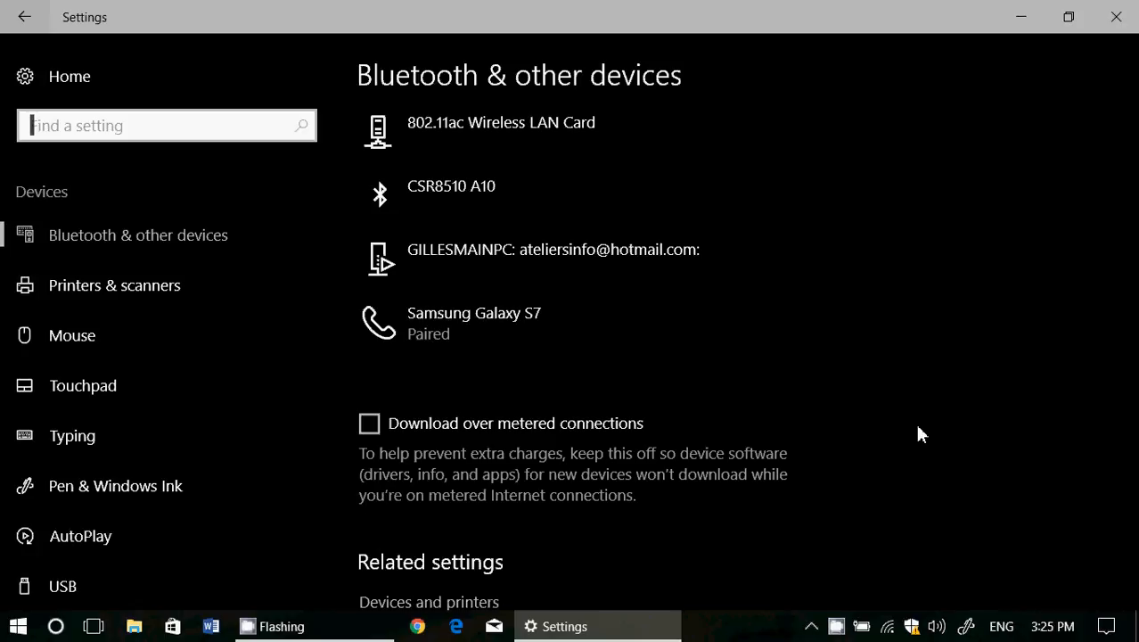
{"action": "scroll", "coordinate": [922, 435], "scroll_direction": "up", "scroll_amount": 3}
{"action": "scroll", "coordinate": [922, 435], "scroll_direction": "up", "scroll_amount": 2}
{"action": "scroll", "coordinate": [921, 435], "scroll_direction": "up", "scroll_amount": 1}
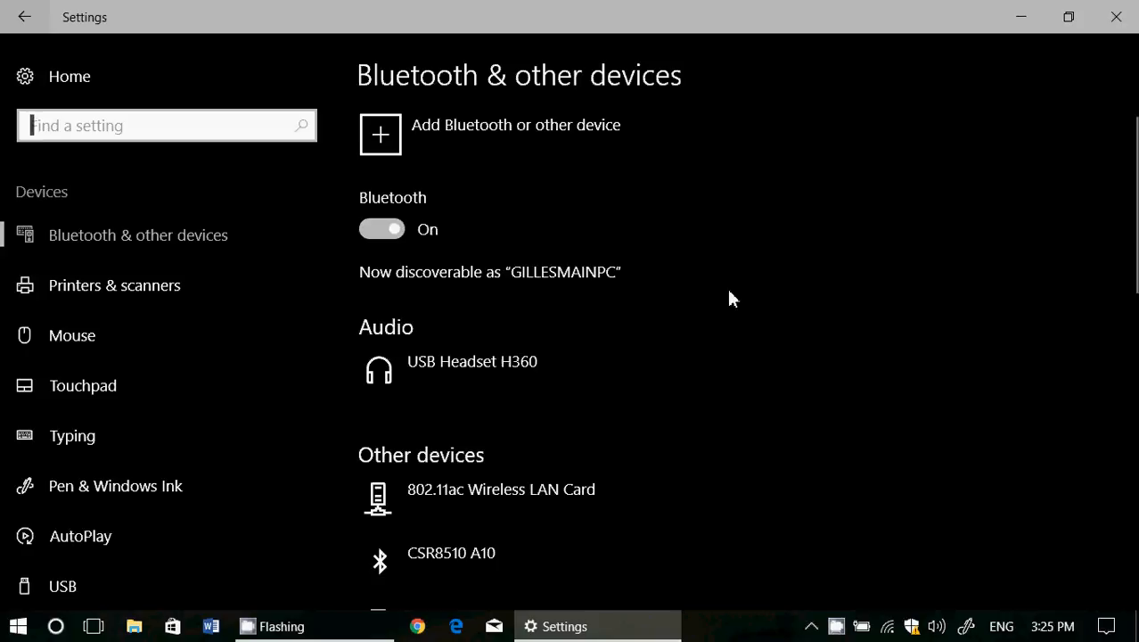
{"action": "scroll", "coordinate": [723, 288], "scroll_direction": "down", "scroll_amount": 2}
{"action": "scroll", "coordinate": [723, 288], "scroll_direction": "down", "scroll_amount": 4}
{"action": "scroll", "coordinate": [723, 288], "scroll_direction": "down", "scroll_amount": 2}
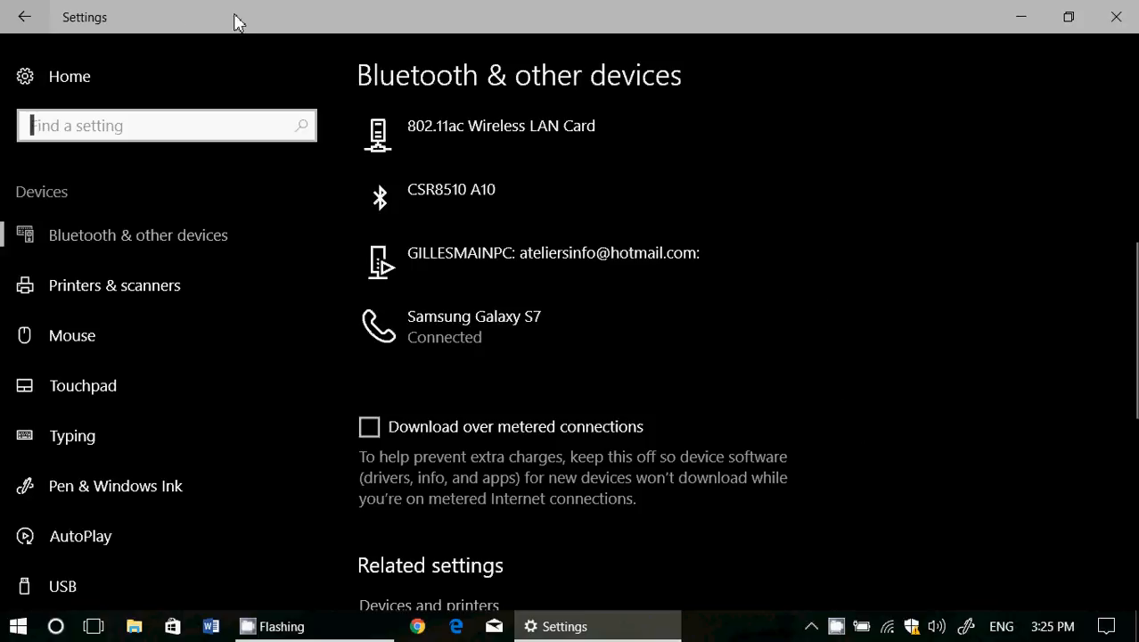
{"action": "left_click", "coordinate": [24, 17]}
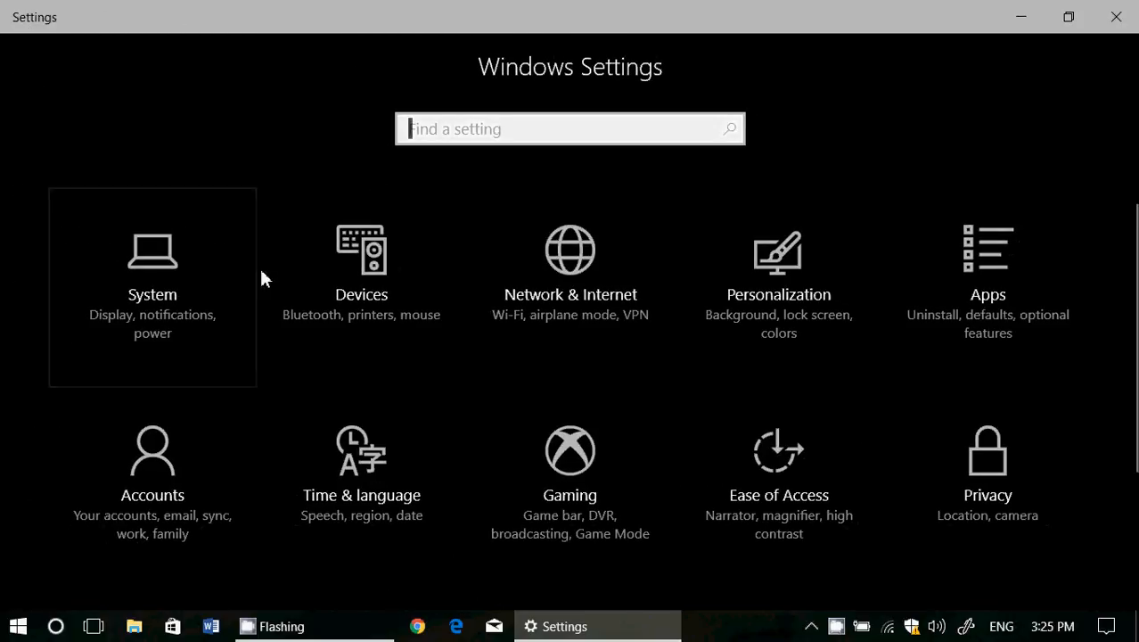
{"action": "left_click", "coordinate": [348, 308]}
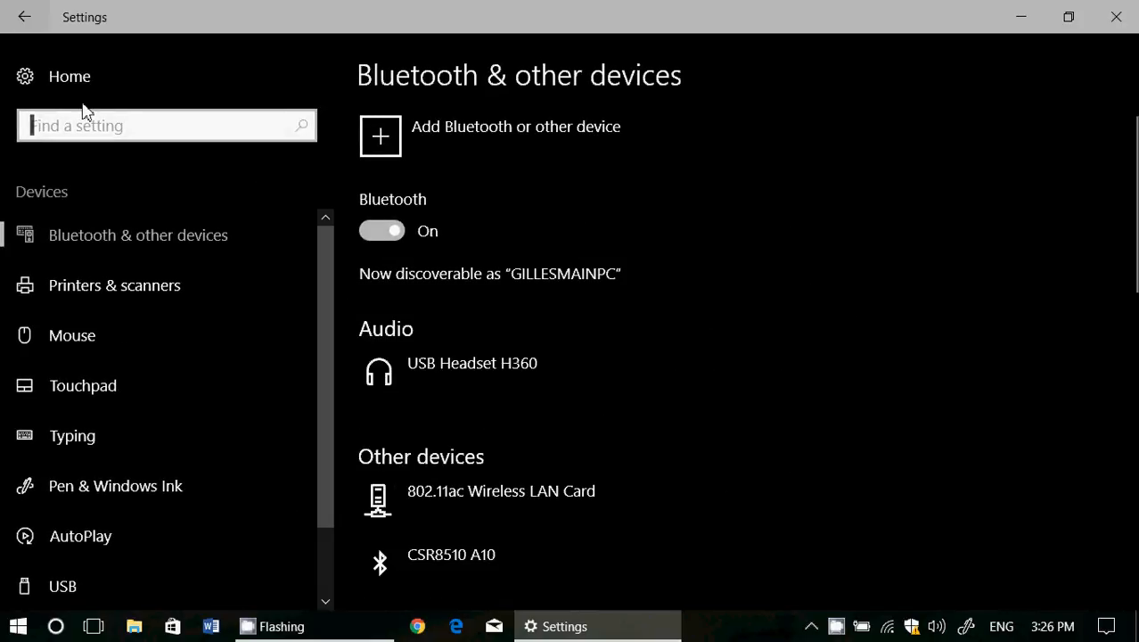
Return to Accounts > Sign-in options where Dynamic lock is enabled
{"action": "left_click", "coordinate": [24, 17]}
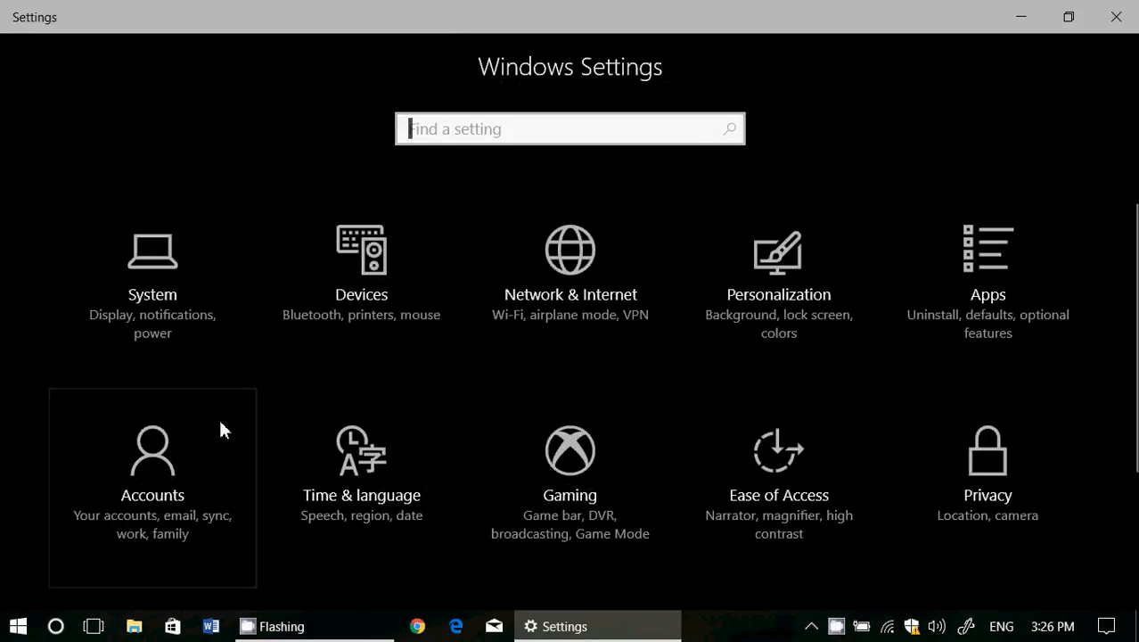
{"action": "scroll", "coordinate": [222, 413], "scroll_direction": "down", "scroll_amount": 2}
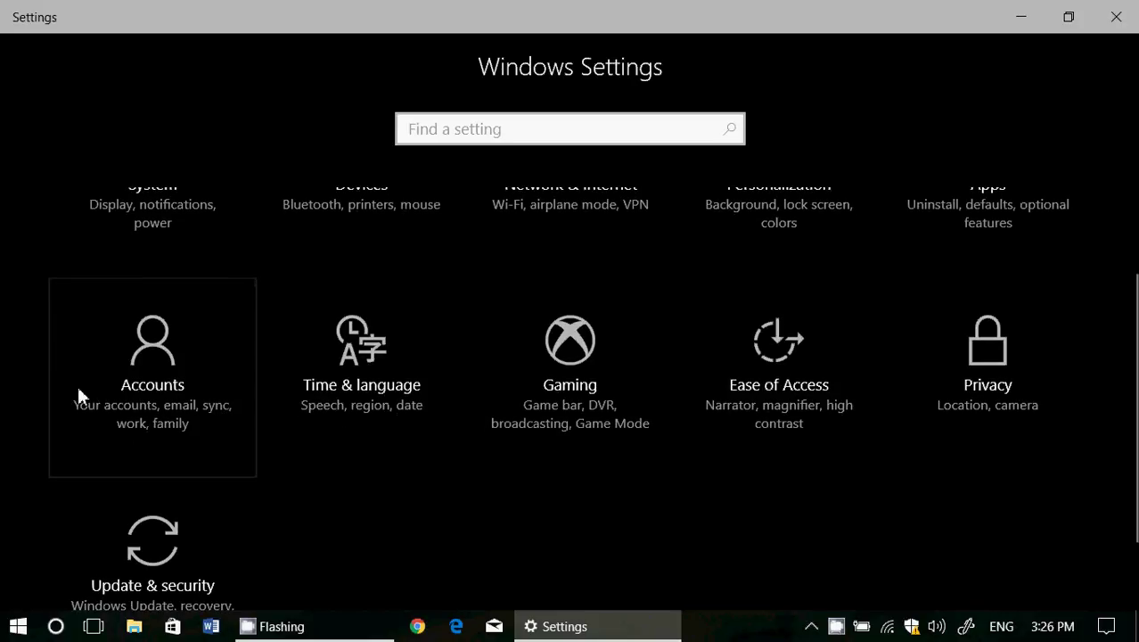
{"action": "left_click", "coordinate": [145, 401]}
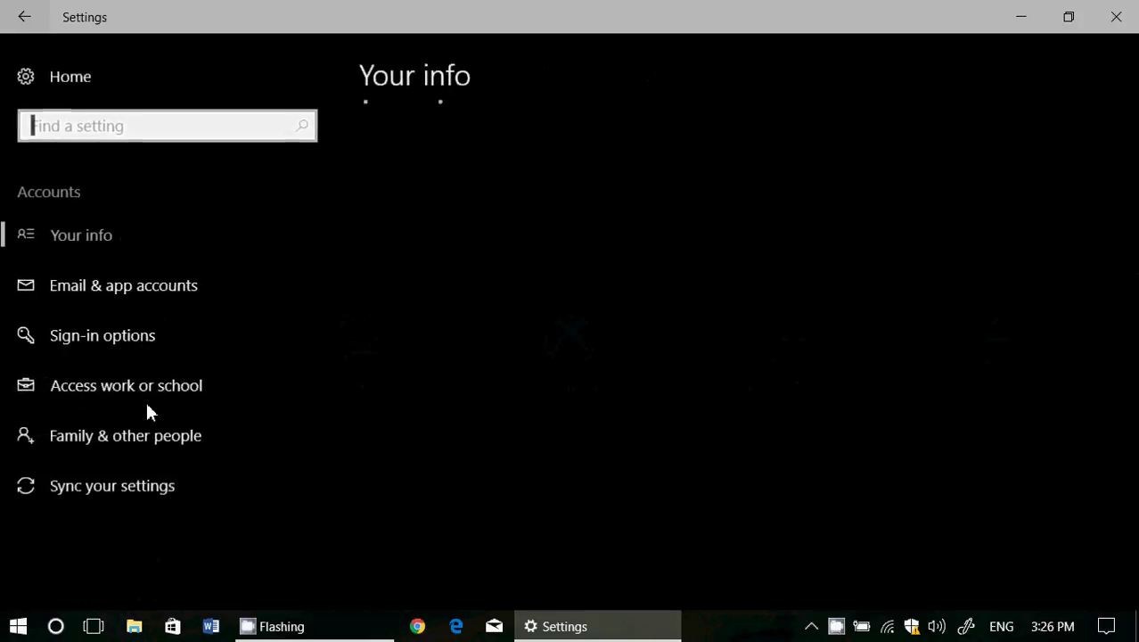
{"action": "left_click", "coordinate": [114, 339]}
{"action": "scroll", "coordinate": [621, 487], "scroll_direction": "down", "scroll_amount": 5}
{"action": "scroll", "coordinate": [622, 487], "scroll_direction": "down", "scroll_amount": 1}
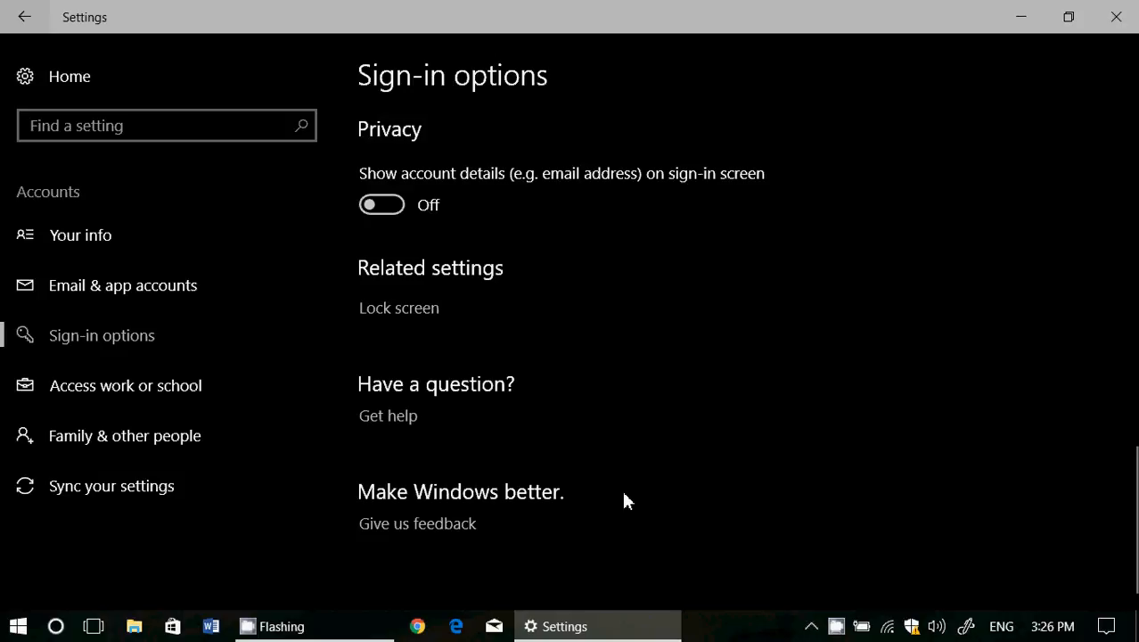
{"action": "scroll", "coordinate": [586, 359], "scroll_direction": "up", "scroll_amount": 3}
{"action": "scroll", "coordinate": [502, 261], "scroll_direction": "up", "scroll_amount": 2}
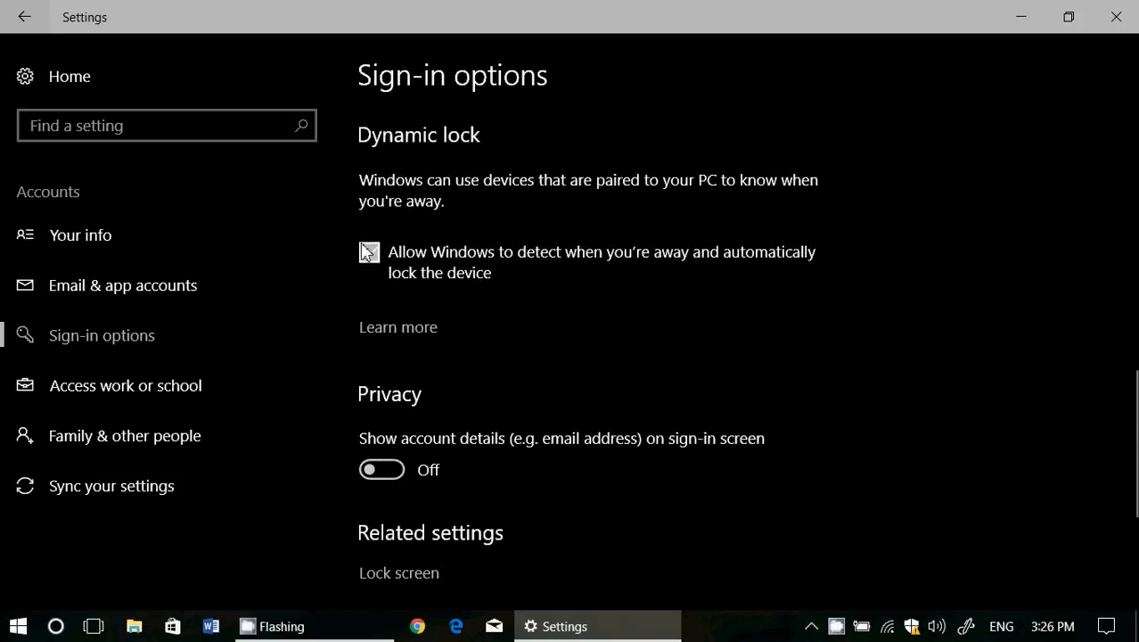
{"action": "scroll", "coordinate": [567, 245], "scroll_direction": "up", "scroll_amount": 1}
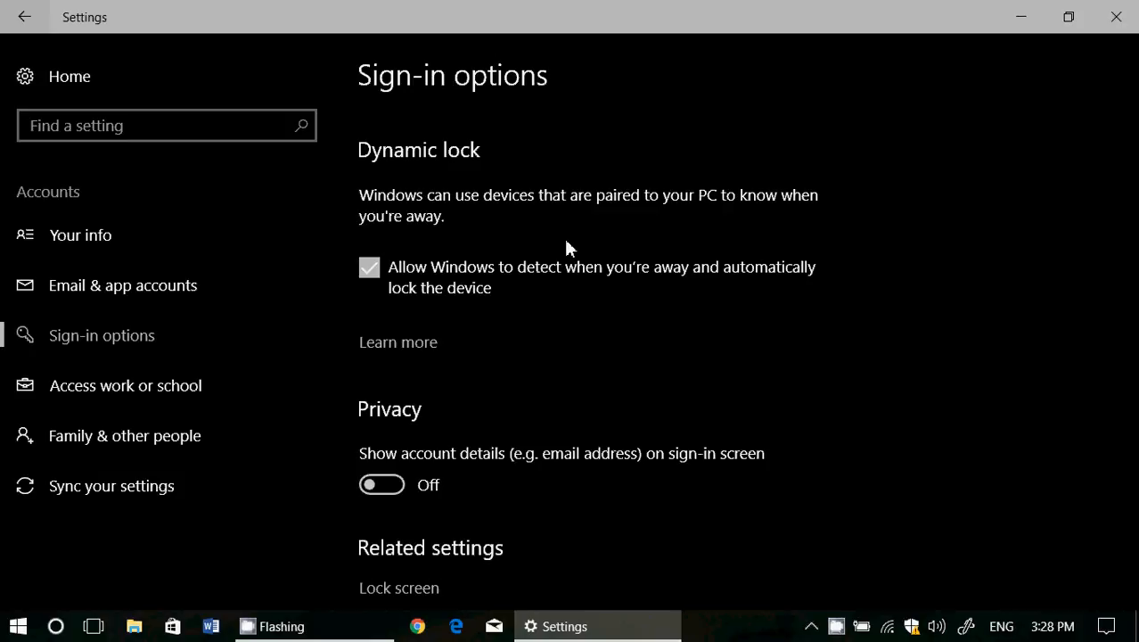
Close the Settings window and restore CamStudio from the system tray
{"action": "left_click", "coordinate": [1116, 17]}
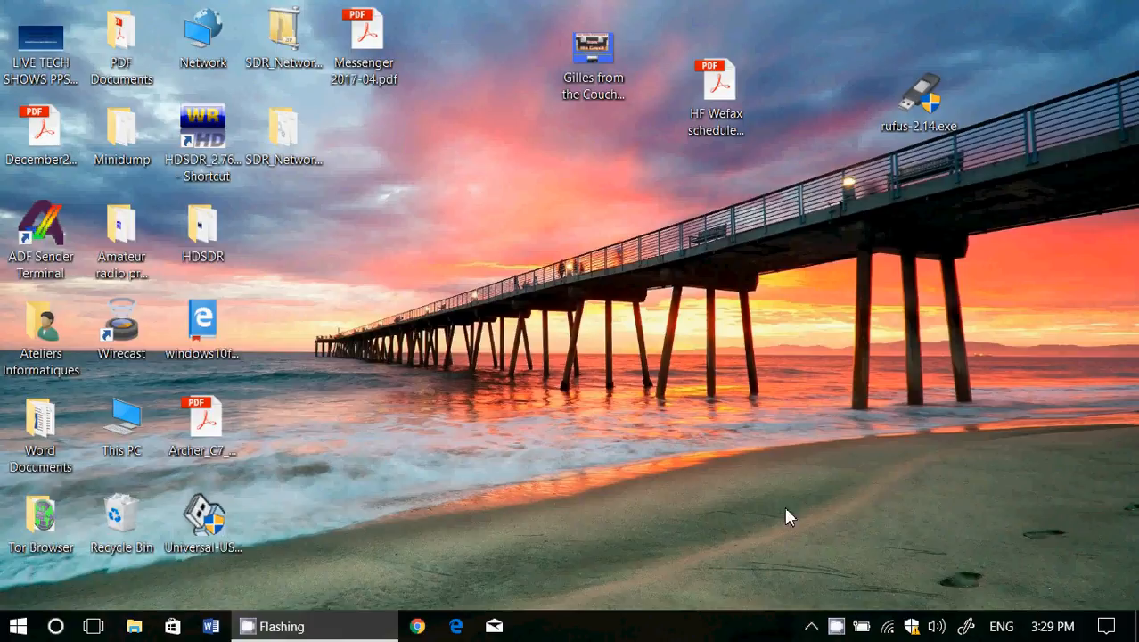
{"action": "left_click", "coordinate": [836, 626]}
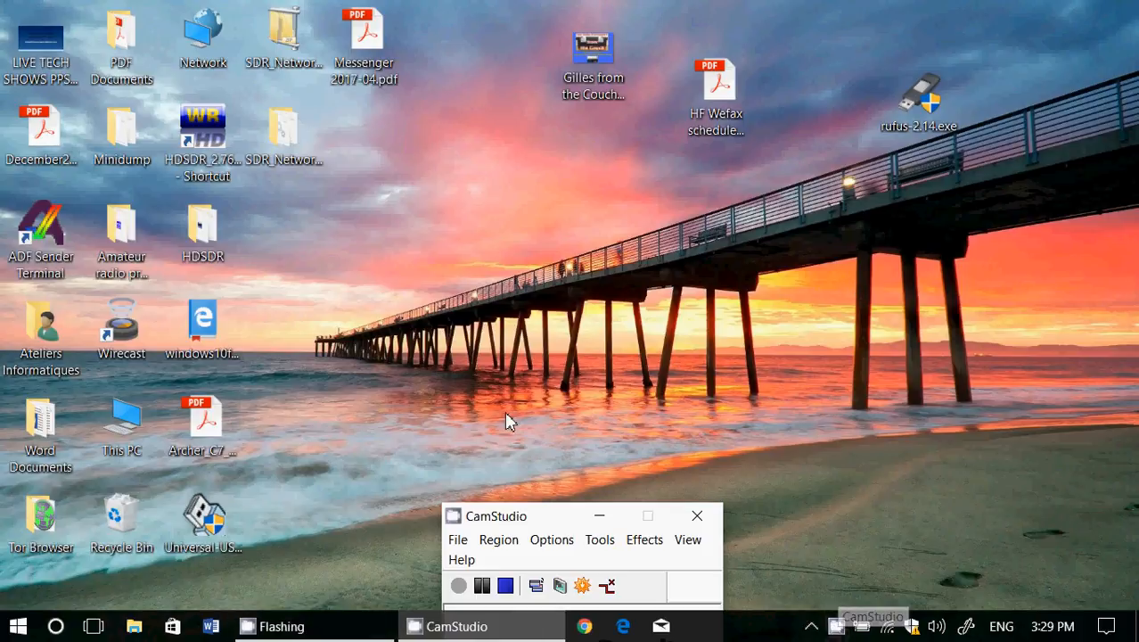